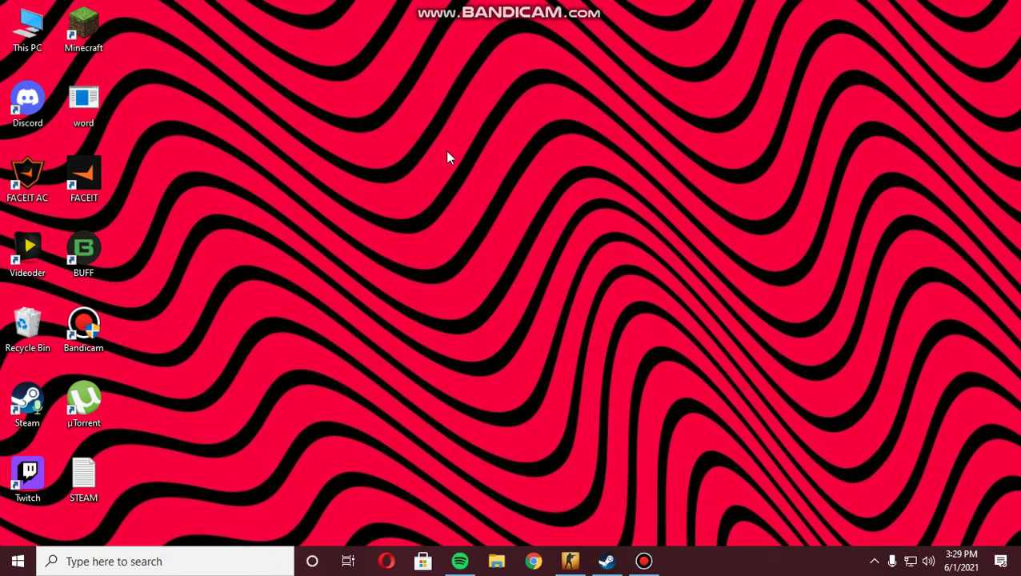
- Open the CS:GO store page and scroll through it, confirming it's owned with 491.3 hours
left_click(607, 561)
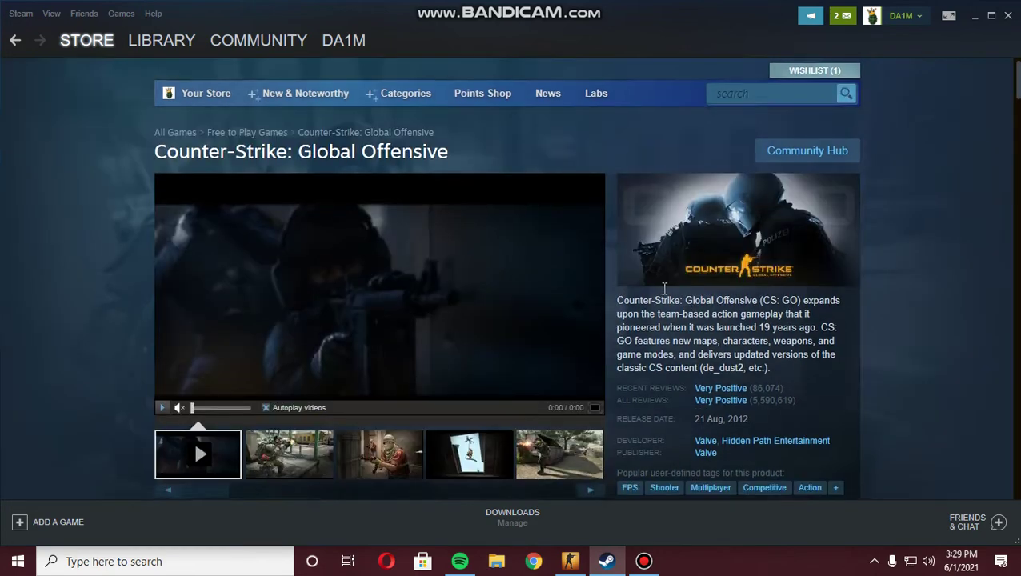
scroll(312, 327, "down", 4)
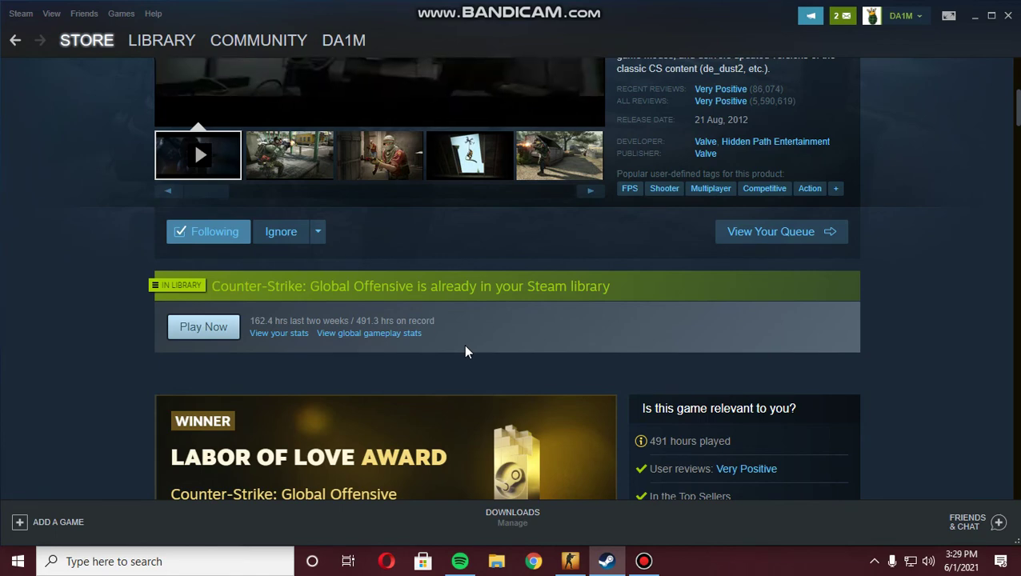
scroll(135, 328, "up", 2)
scroll(293, 337, "down", 1)
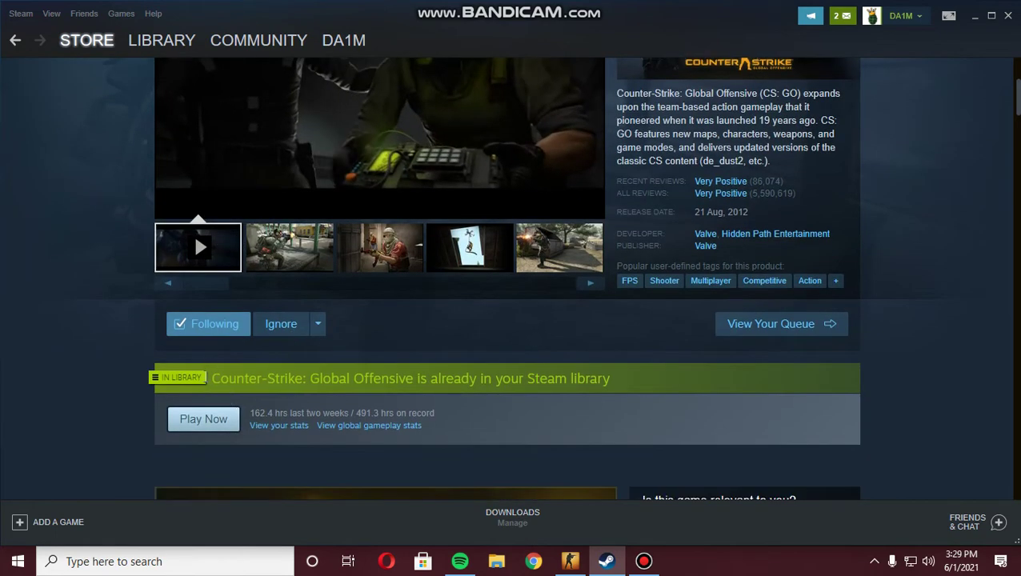
scroll(256, 382, "down", 1)
scroll(404, 382, "up", 2)
scroll(404, 381, "up", 1)
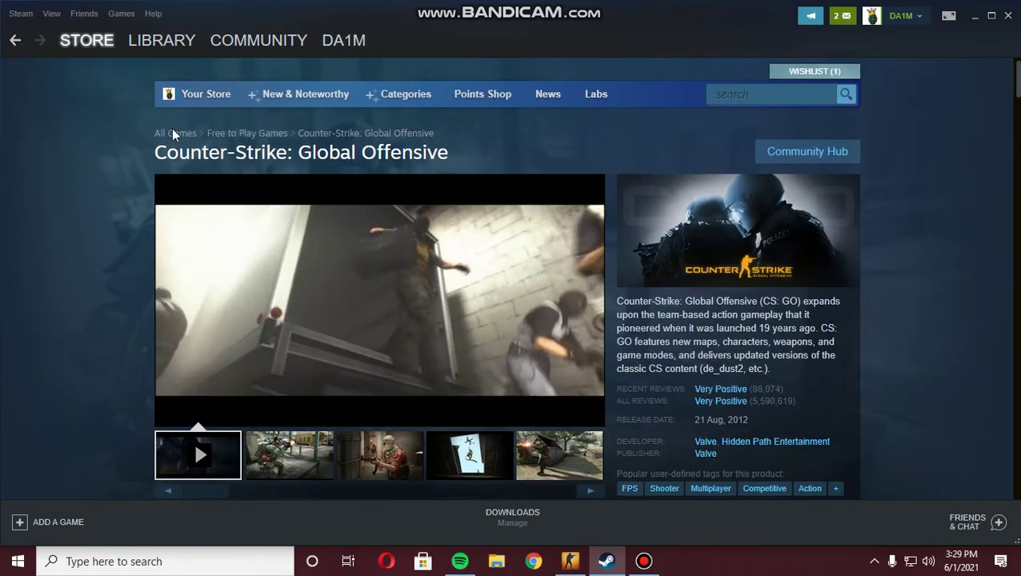
- Go back to the Library and select Counter-Strike: Global Offensive to view its game page
left_click(162, 40)
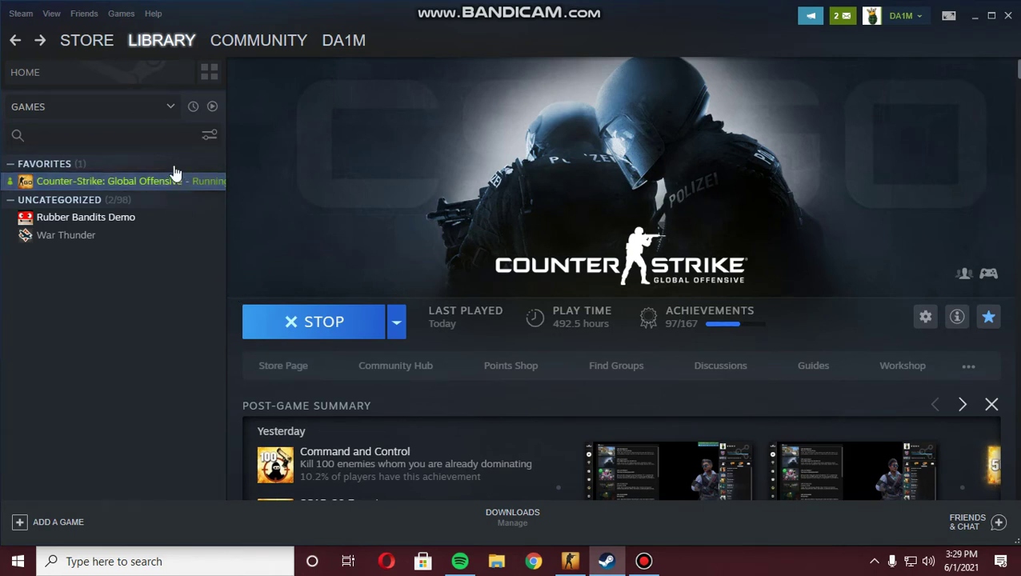
left_click(140, 187)
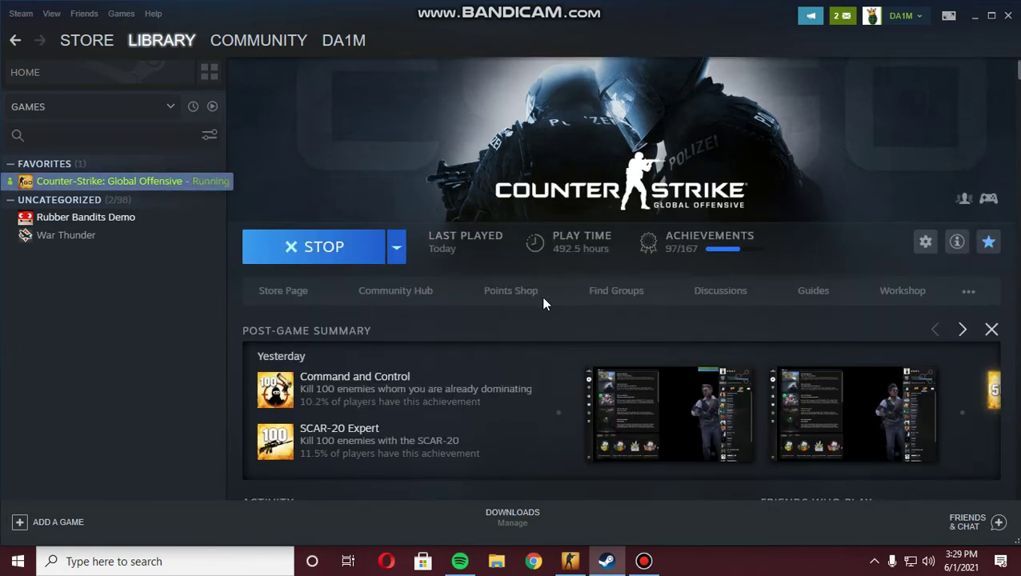
scroll(543, 300, "down", 1)
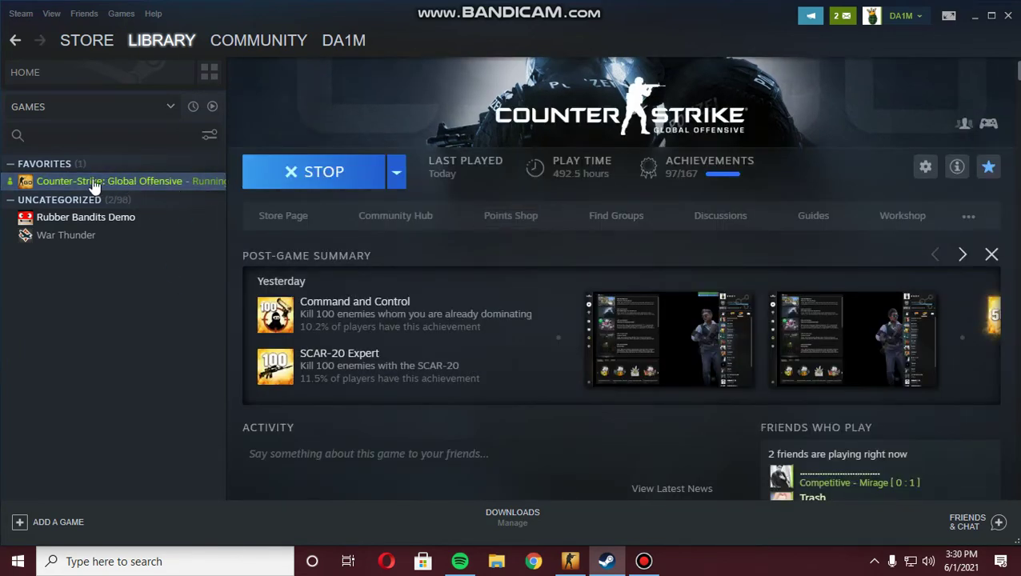
left_click(120, 183)
- Scroll down and back up the CS:GO activity feed to reach the My Review panel
scroll(1018, 115, "down", 5)
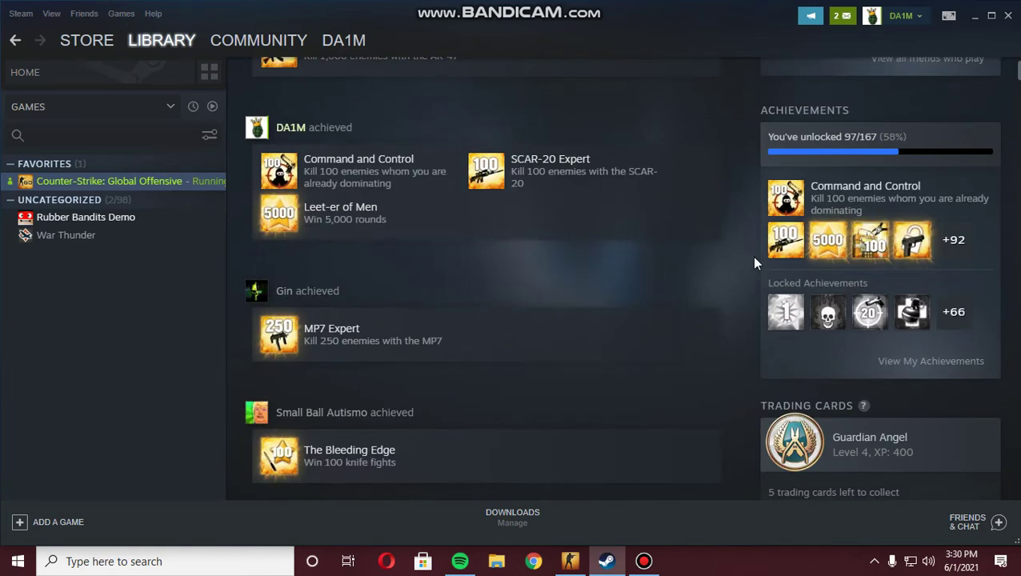
scroll(756, 264, "down", 10)
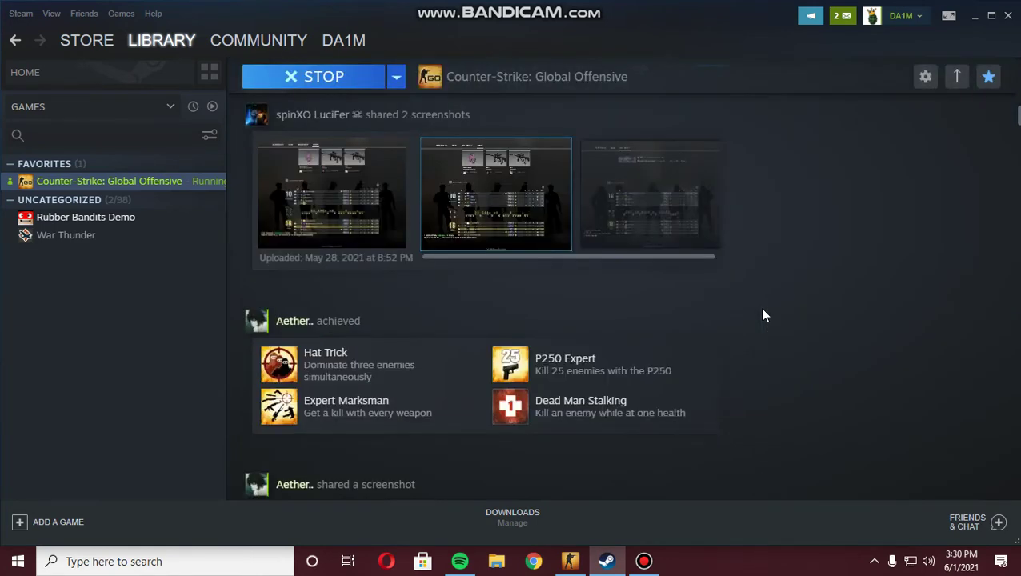
scroll(762, 312, "down", 10)
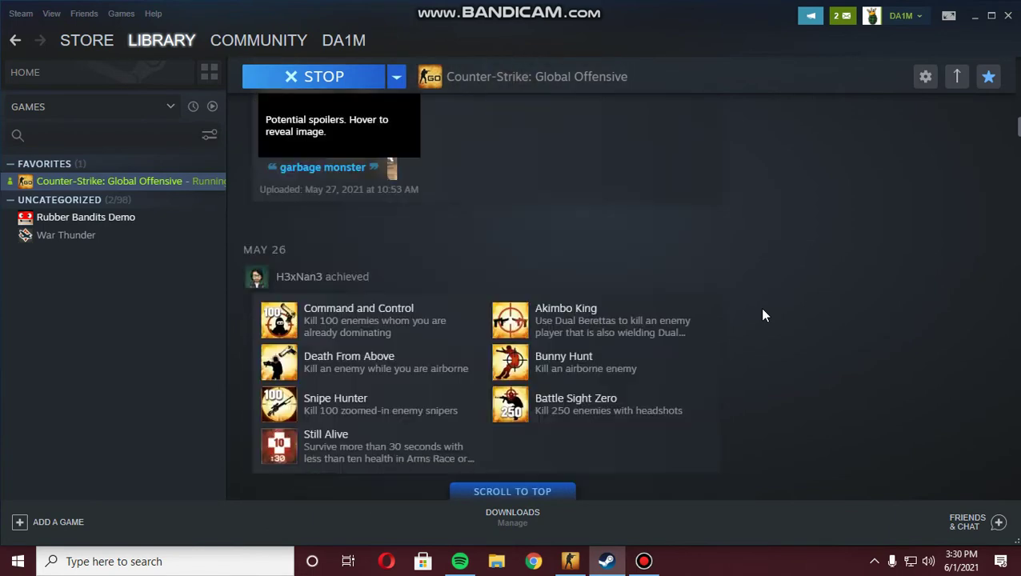
scroll(762, 315, "down", 10)
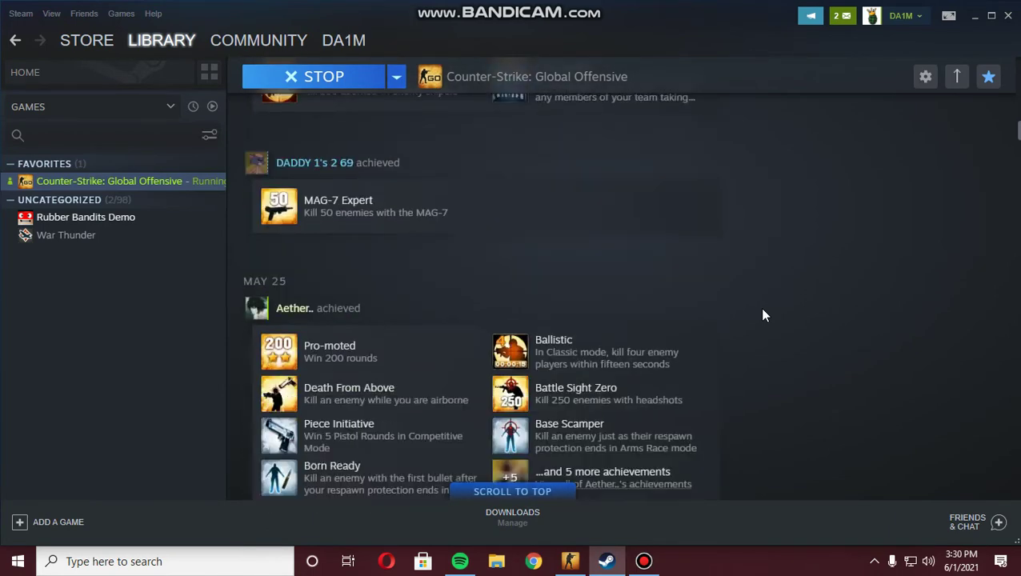
scroll(762, 316, "down", 10)
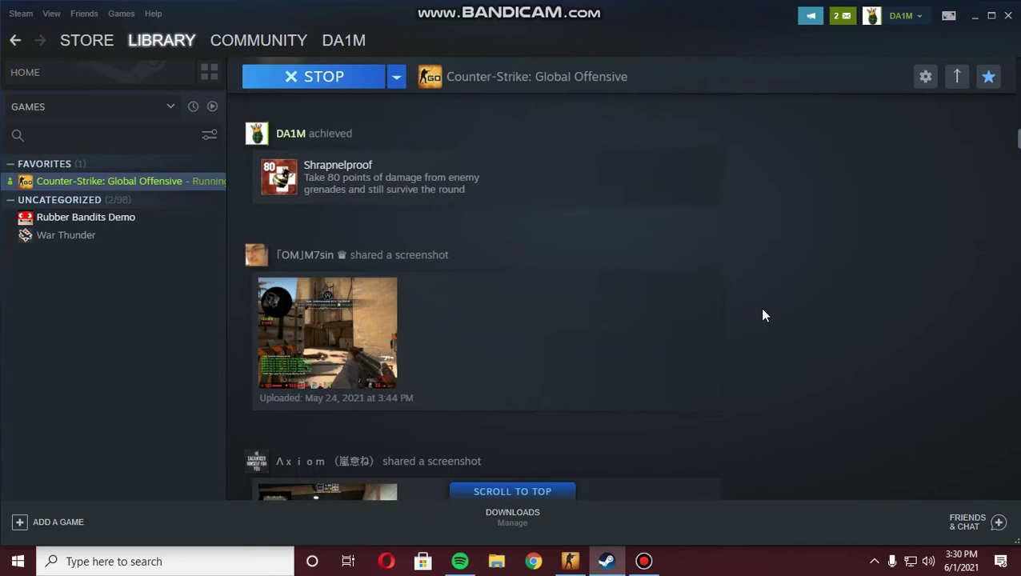
scroll(763, 315, "down", 10)
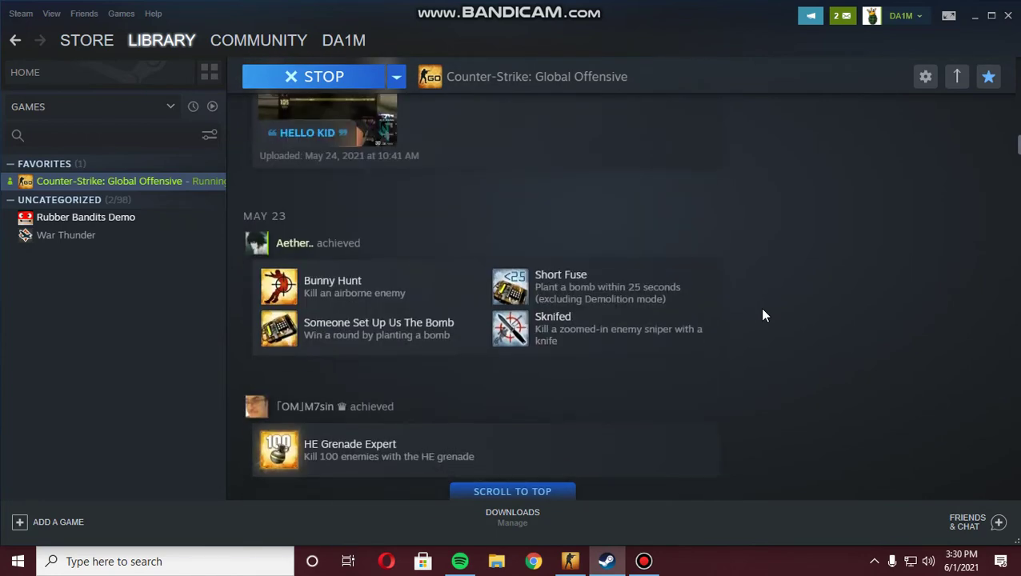
scroll(767, 316, "down", 5)
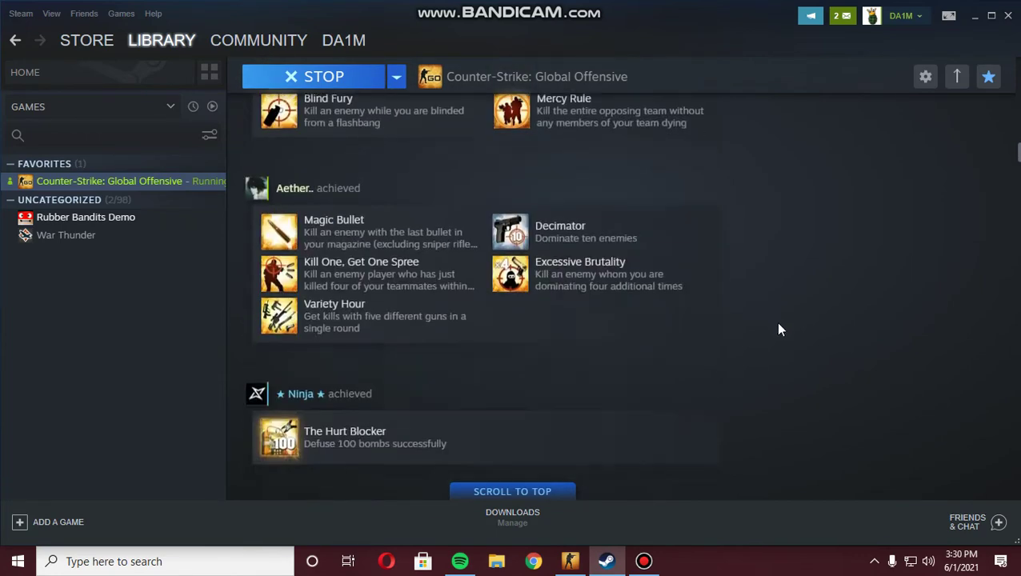
scroll(780, 329, "down", 5)
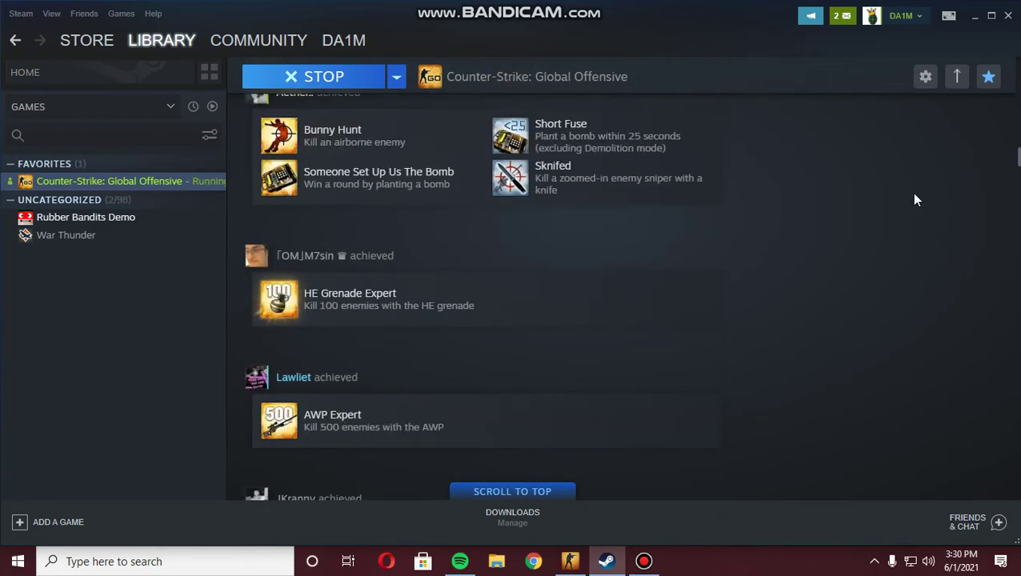
scroll(912, 208, "up", 10)
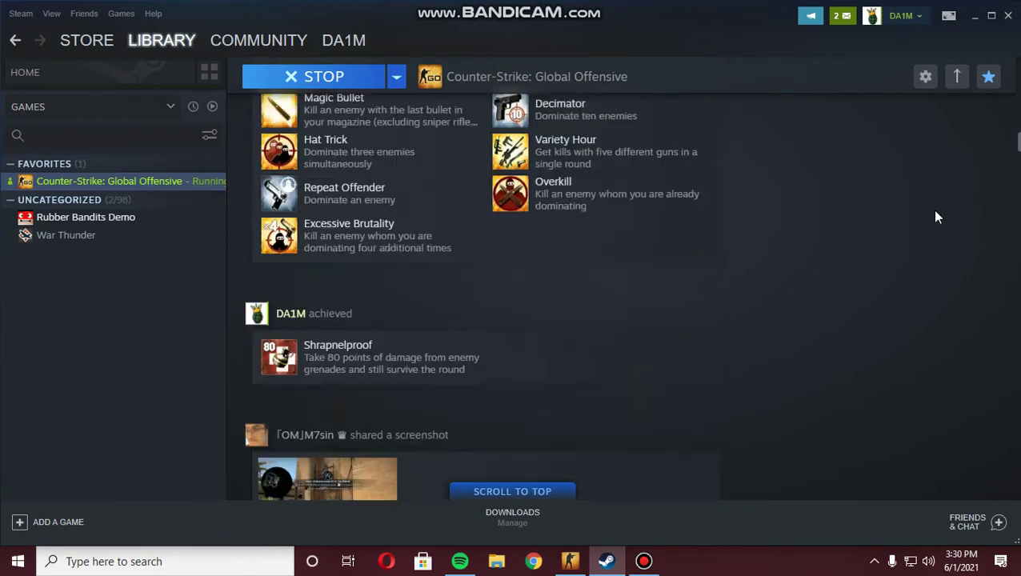
scroll(936, 212, "up", 15)
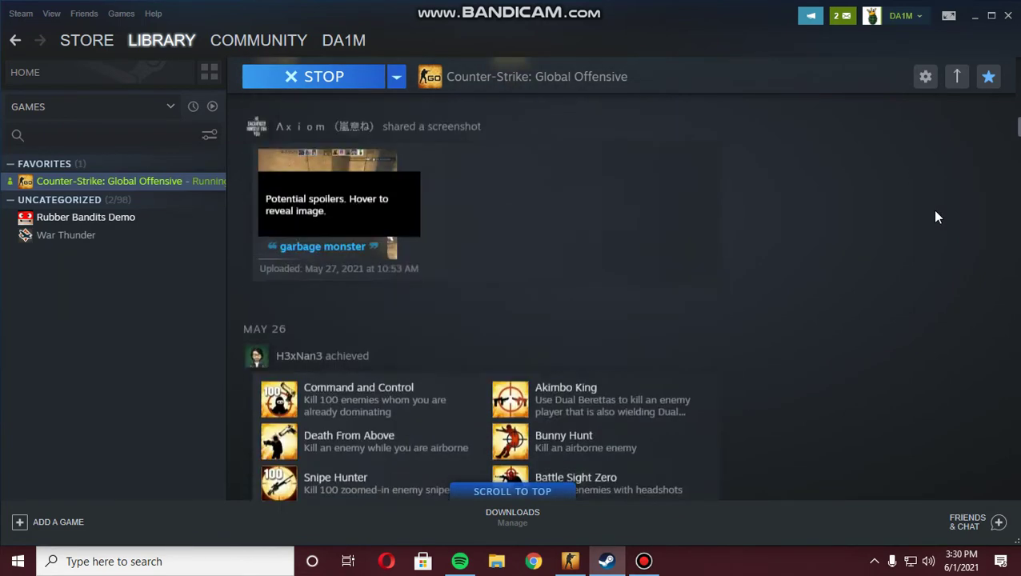
scroll(937, 217, "up", 5)
scroll(936, 212, "up", 4)
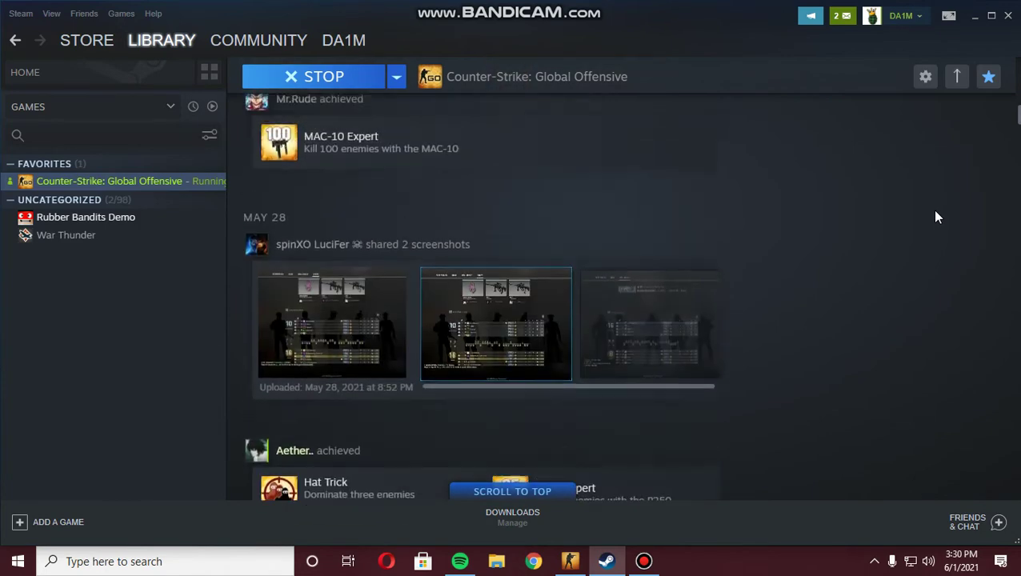
scroll(936, 217, "up", 12)
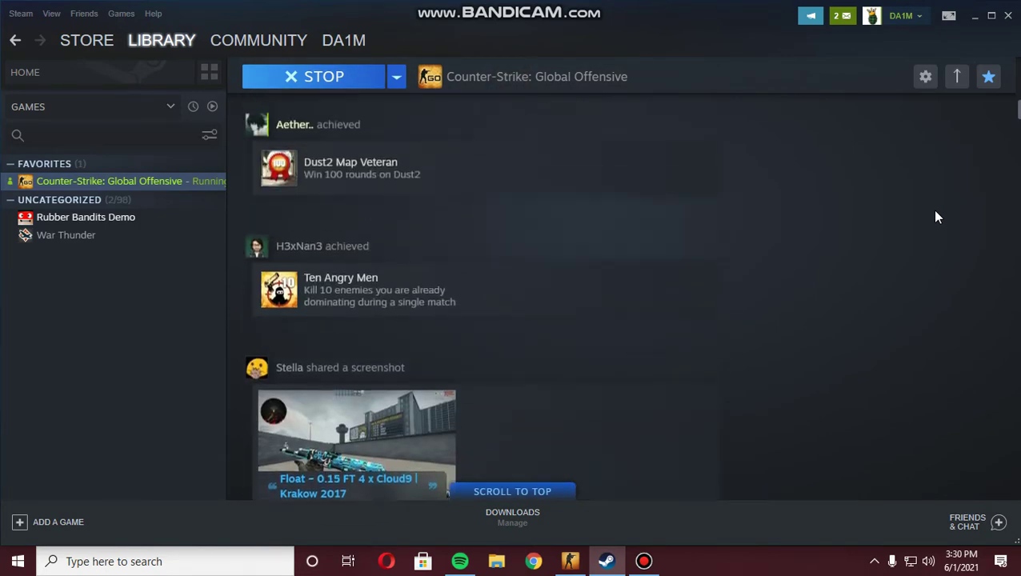
scroll(937, 217, "up", 5)
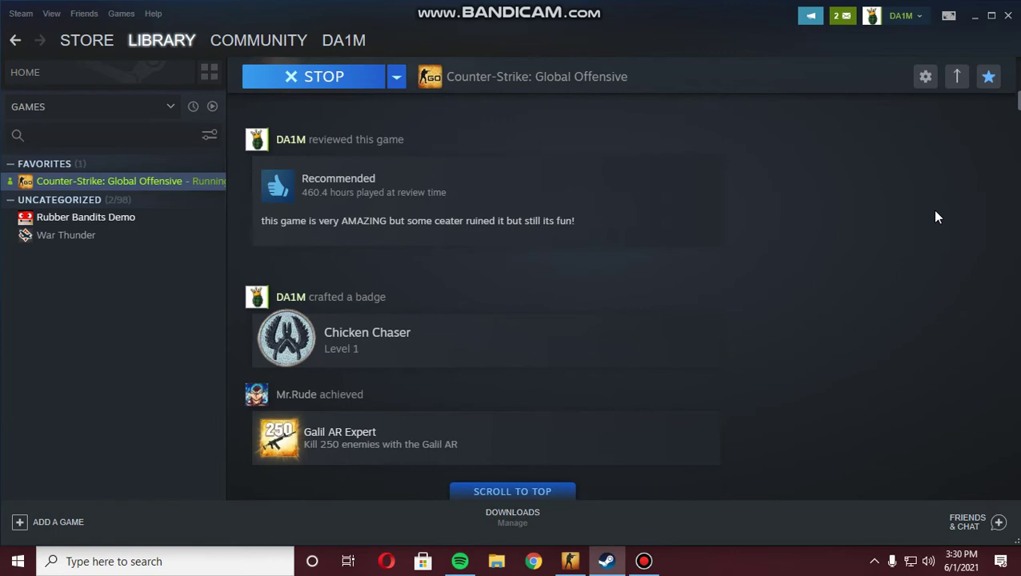
scroll(937, 217, "up", 10)
scroll(937, 217, "up", 3)
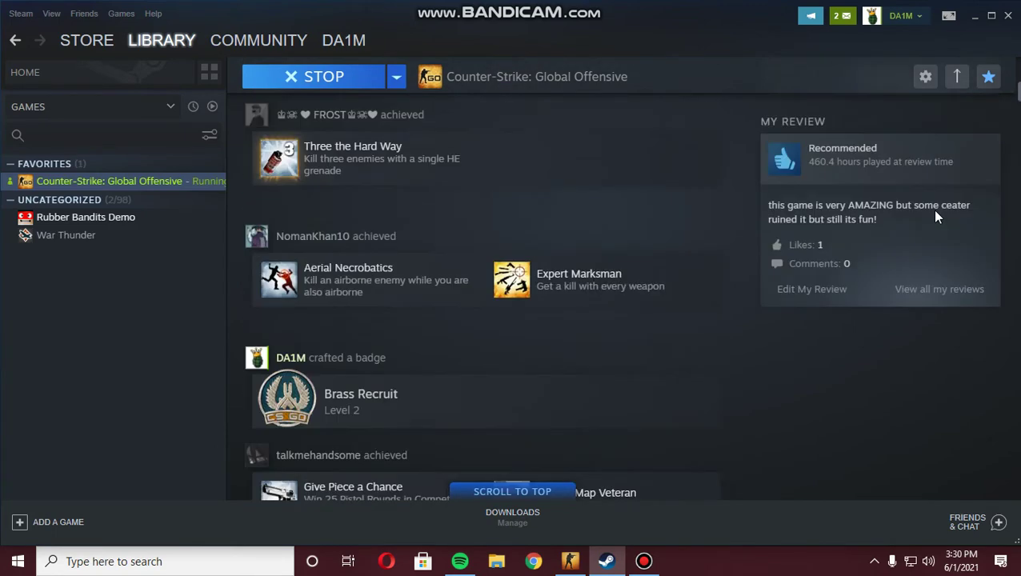
scroll(936, 216, "up", 1)
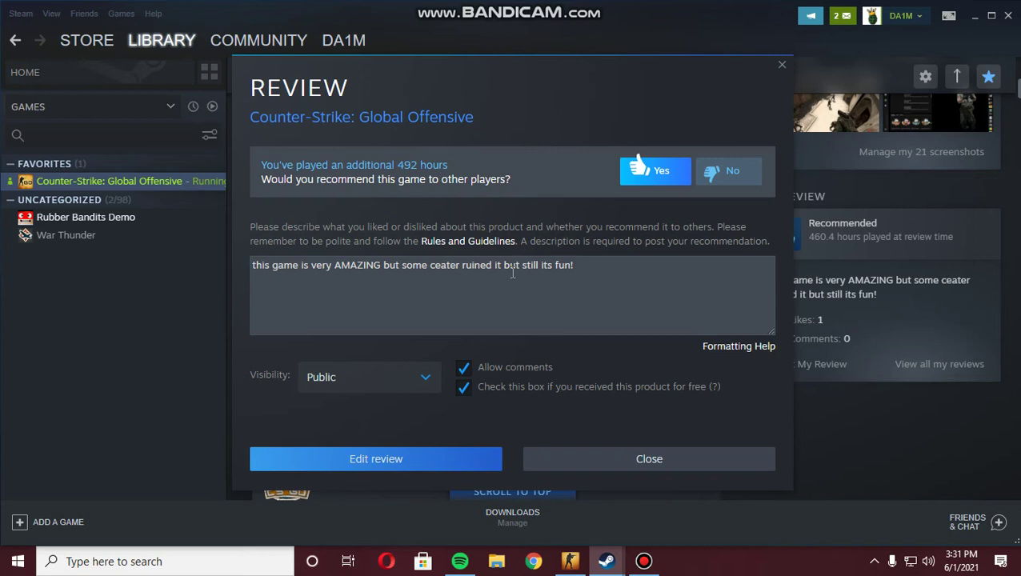
- Select and deselect the recommendation text without editing it, then close the Review dialog
left_click_drag(574, 265, 522, 265)
mouse_move(268, 265)
left_mouse_down()
mouse_move(252, 265)
mouse_move(272, 265)
left_mouse_up()
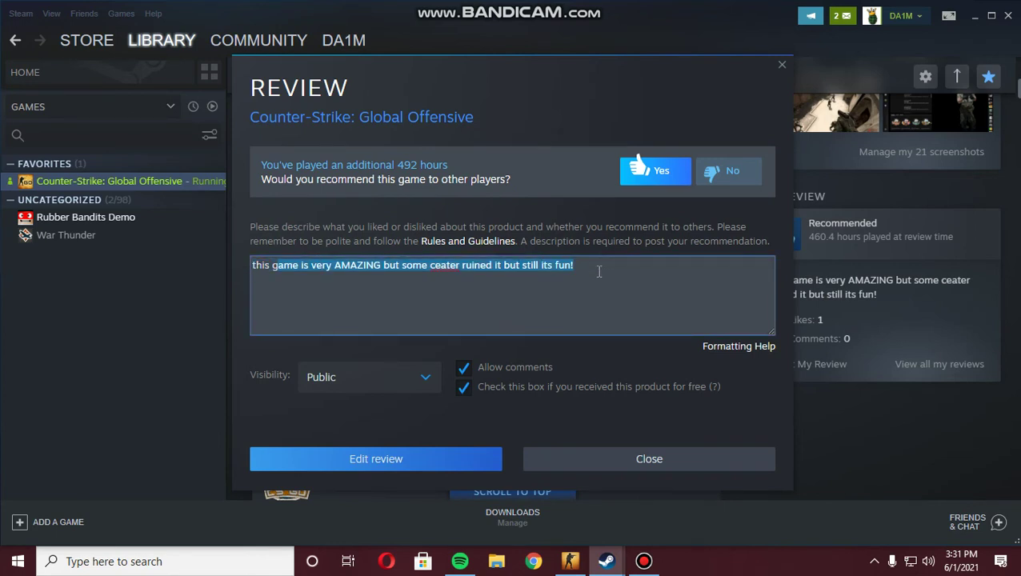
left_click(598, 271)
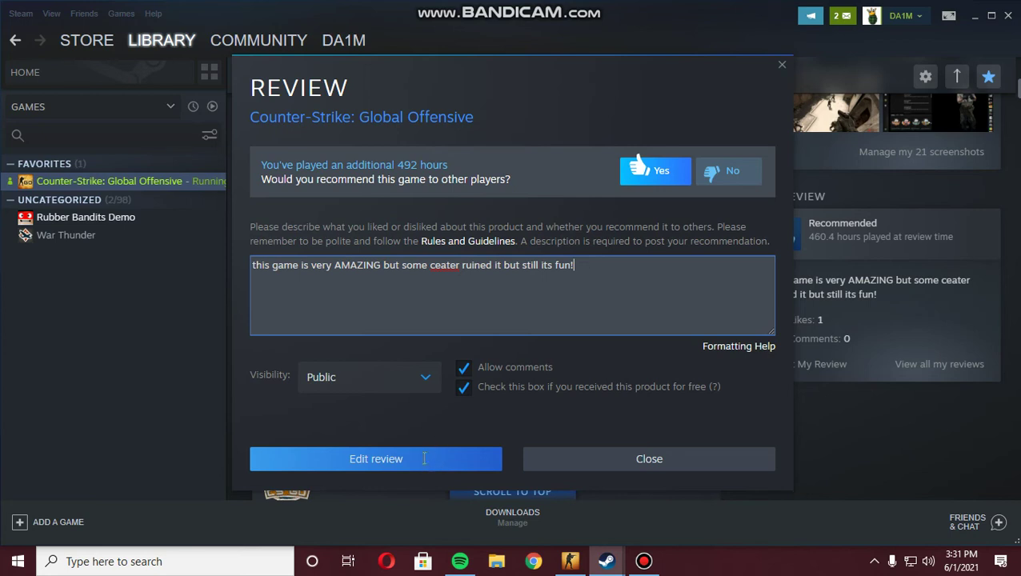
left_click(781, 64)
- Go to your profile and open its Badges page listing Guardian Angel, Gem Maker and Community Leader
left_click(896, 16)
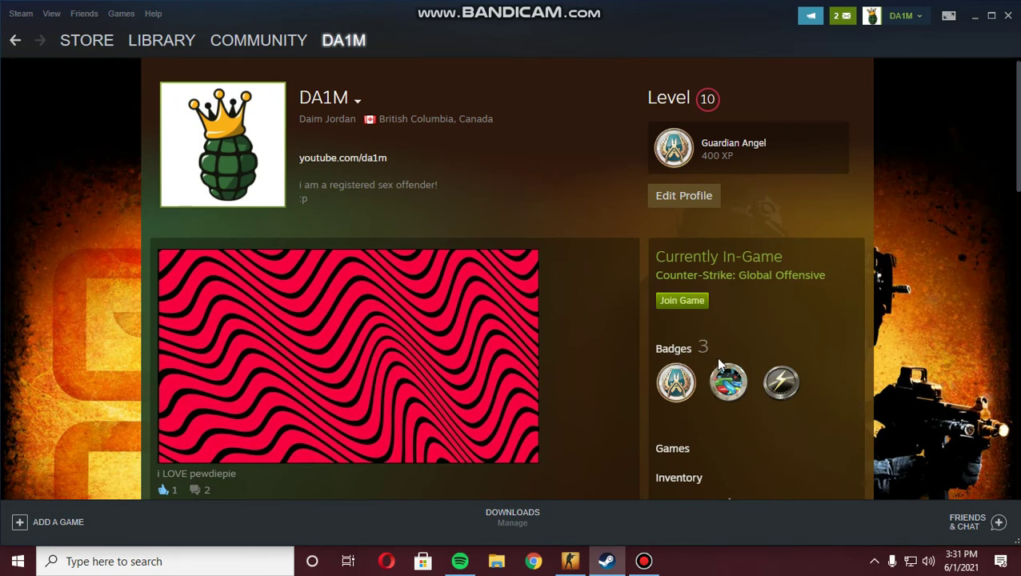
left_click(778, 398)
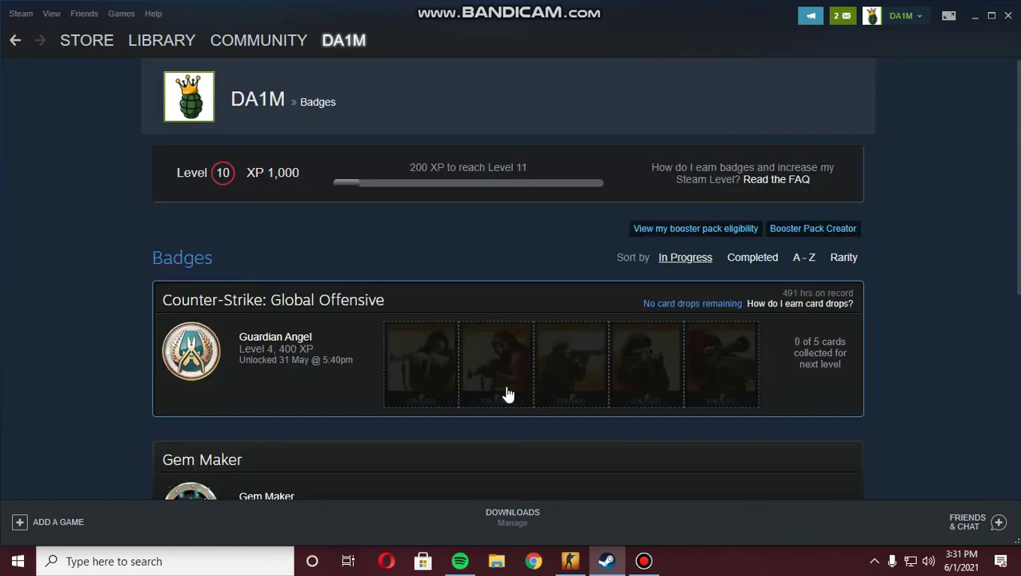
scroll(502, 391, "down", 5)
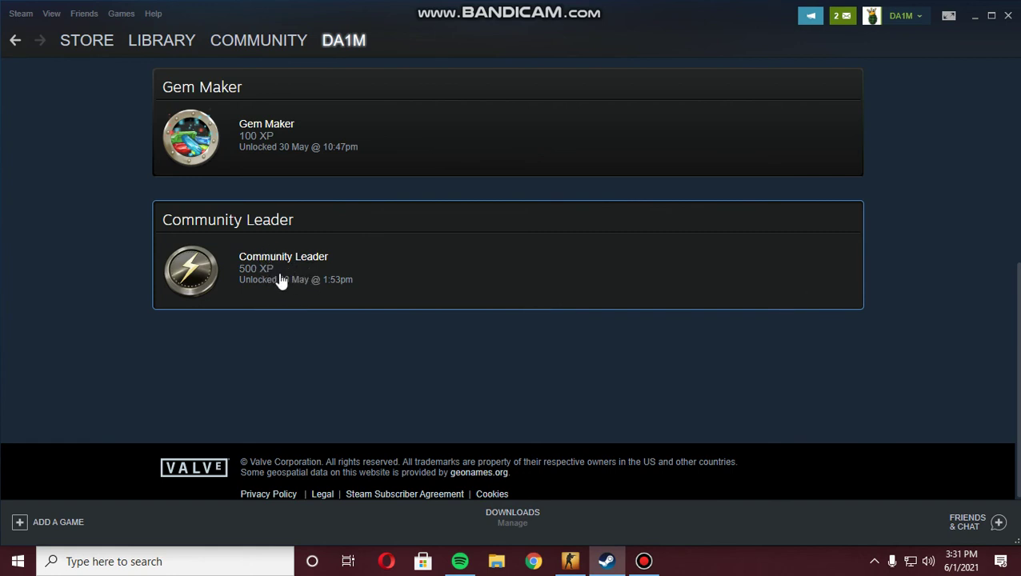
scroll(260, 317, "up", 2)
scroll(132, 282, "up", 3)
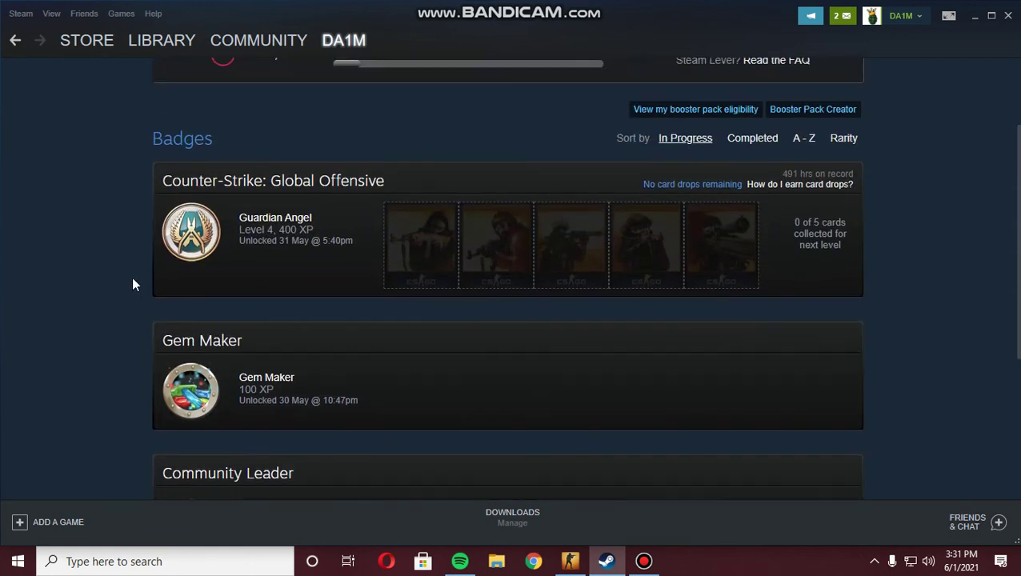